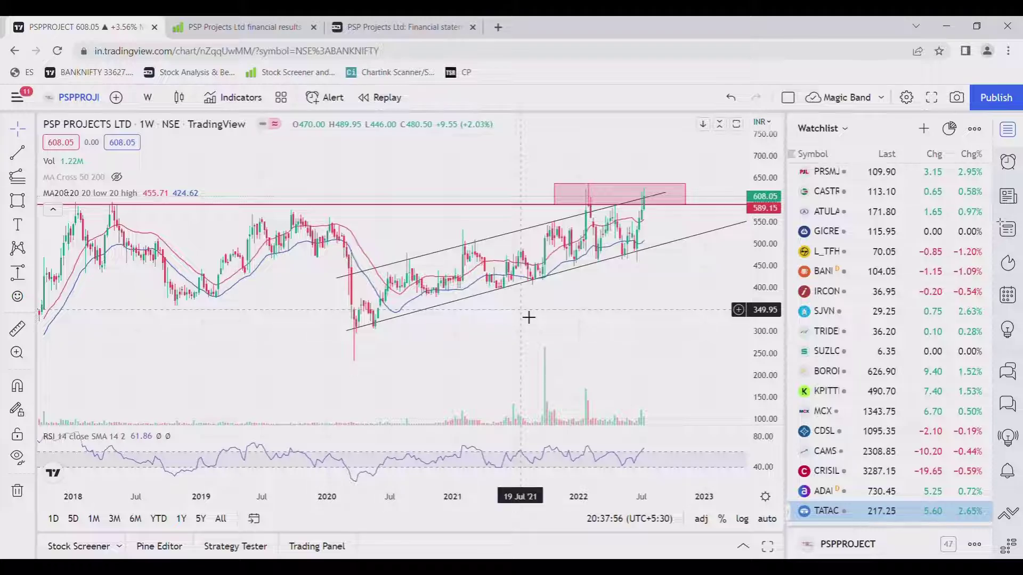
# Switch to the Screener.in tab showing PSP Projects Ltd's ₹2,193 Cr market cap and ₹190 book value.
pyautogui.click(233, 28)
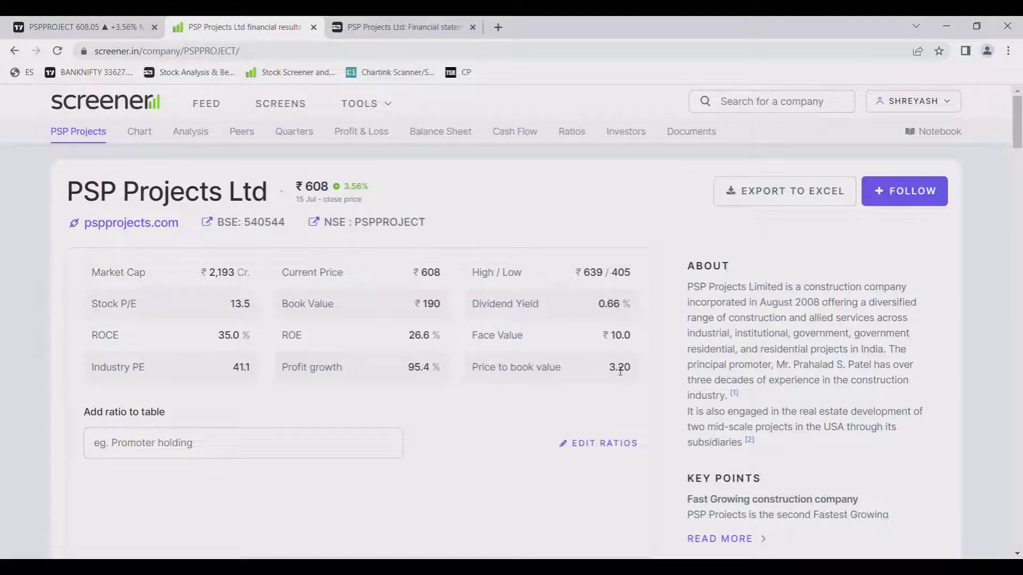
# Scroll down to PSP Projects' pros and cons and the construction-sector peer comparison table.
pyautogui.scroll(-13, 621, 371)
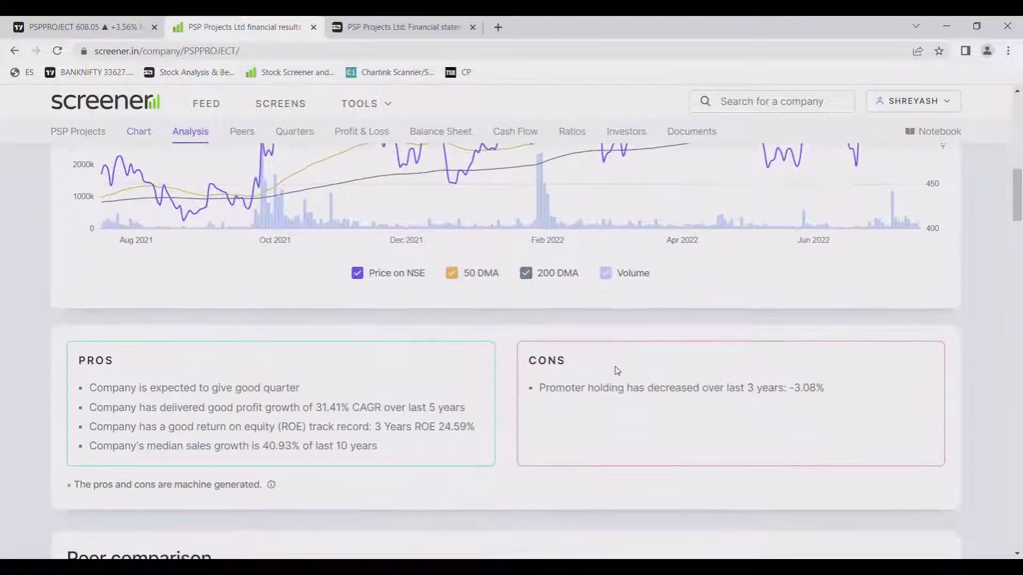
pyautogui.scroll(-4, 617, 371)
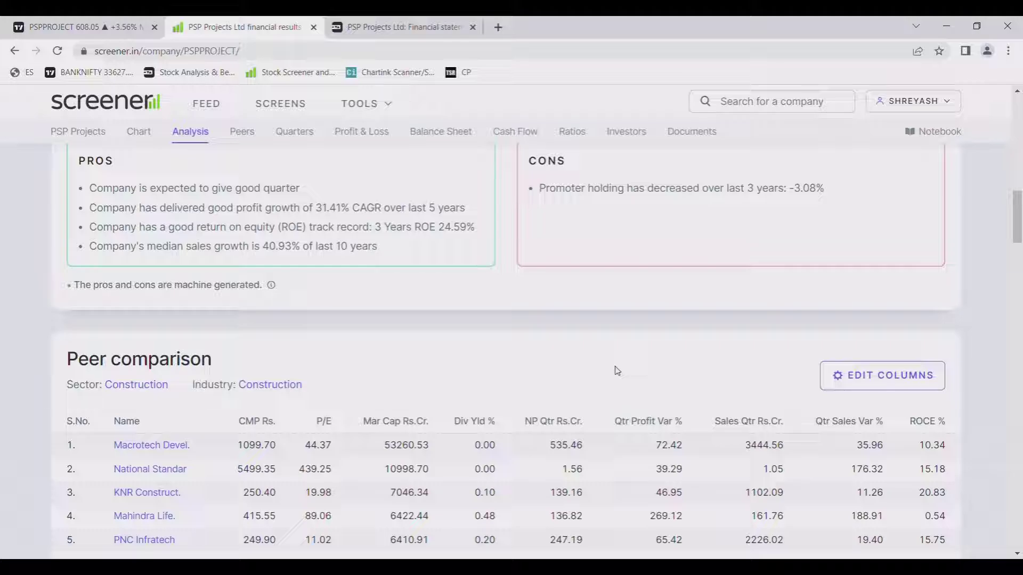
# Scroll through quarterly results, profit and loss, balance sheet and cash flows to the Ratios table.
pyautogui.scroll(-6, 617, 370)
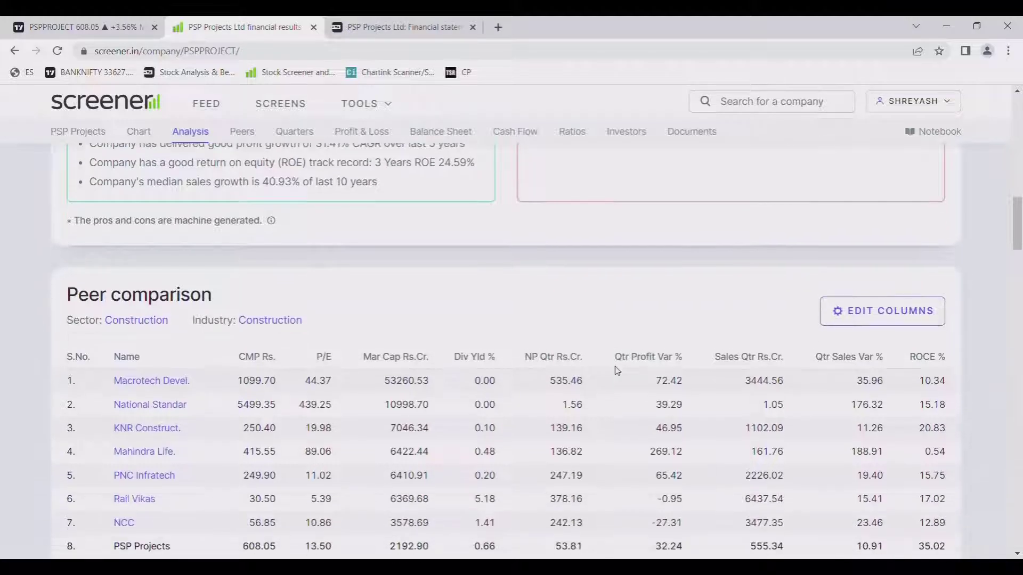
pyautogui.scroll(-3, 617, 371)
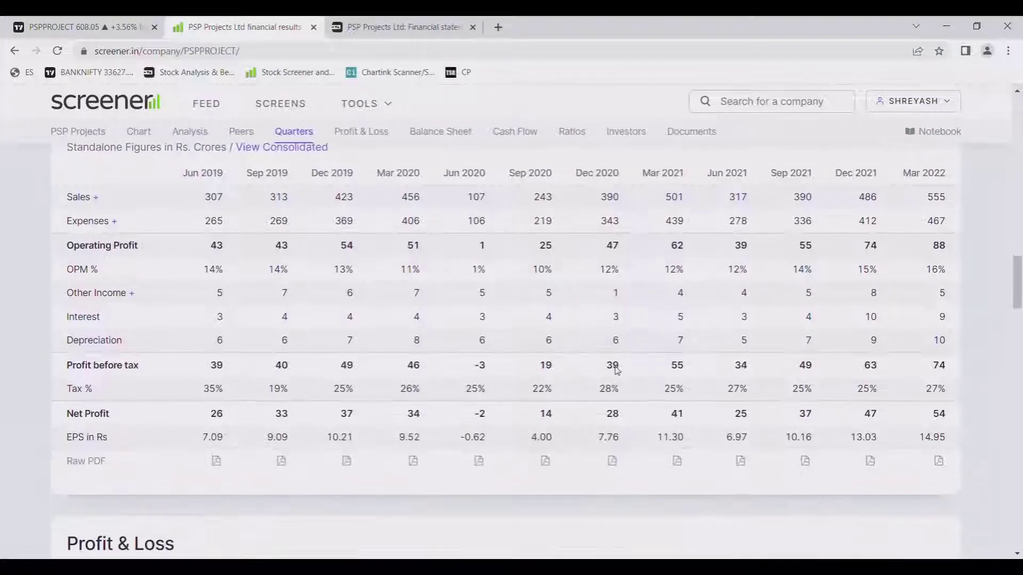
pyautogui.scroll(-7, 620, 372)
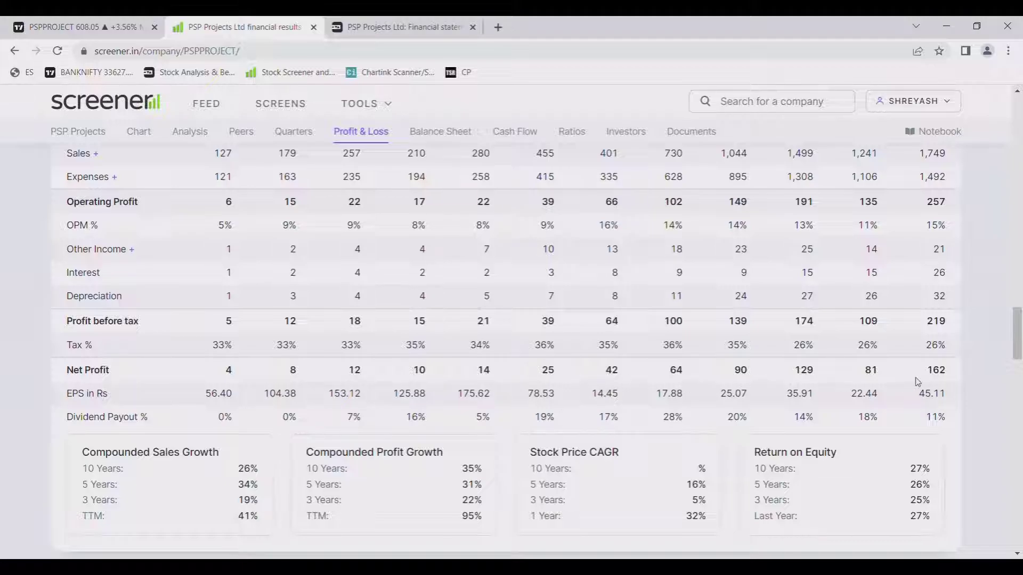
pyautogui.scroll(1, 819, 352)
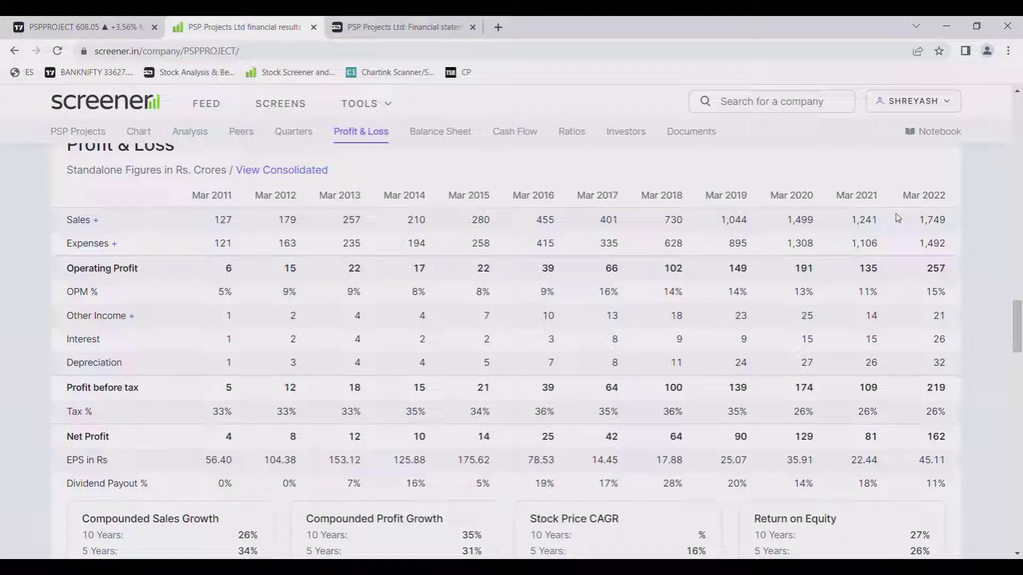
pyautogui.scroll(-3, 891, 231)
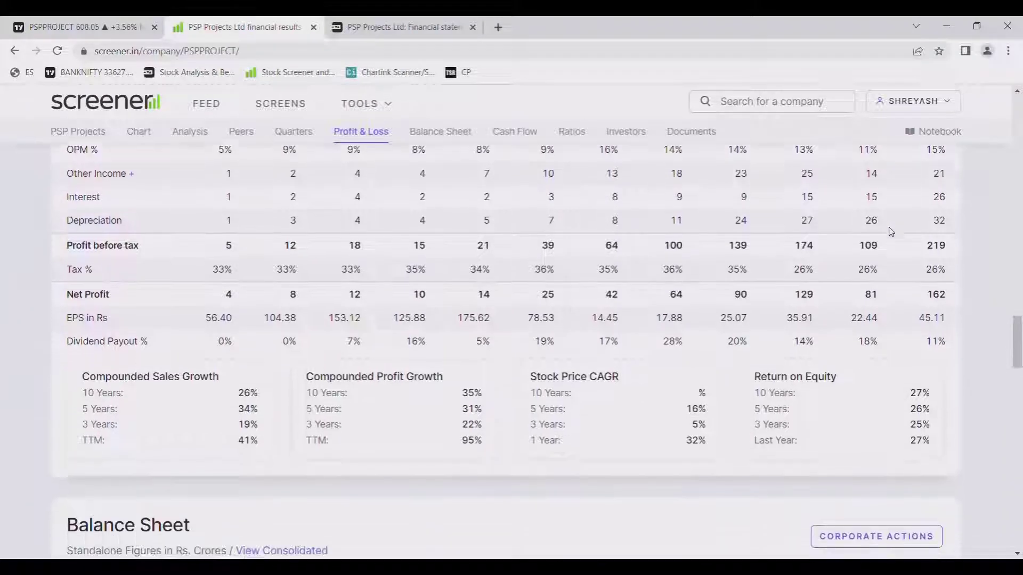
pyautogui.scroll(-10, 891, 231)
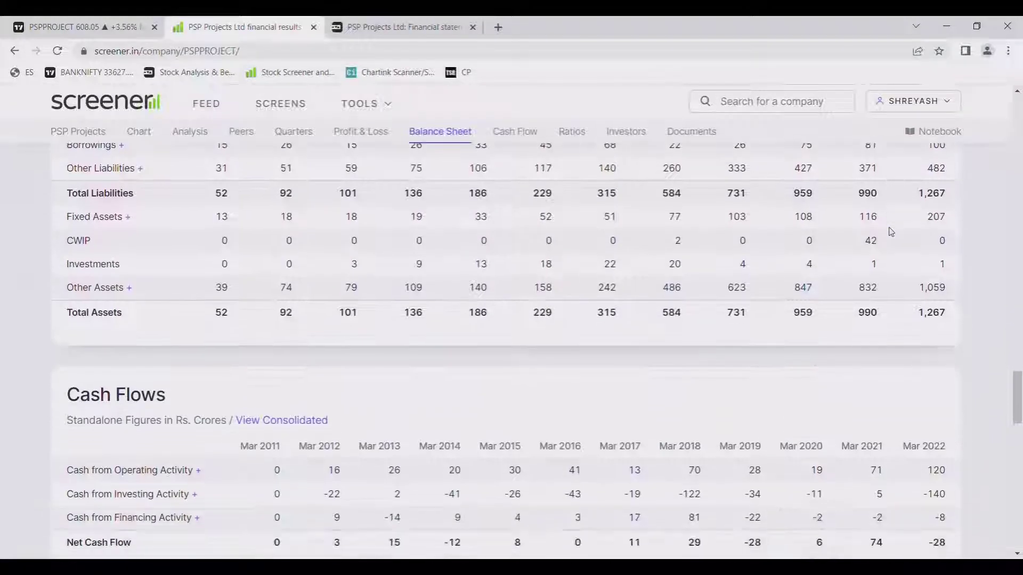
pyautogui.scroll(-6, 891, 232)
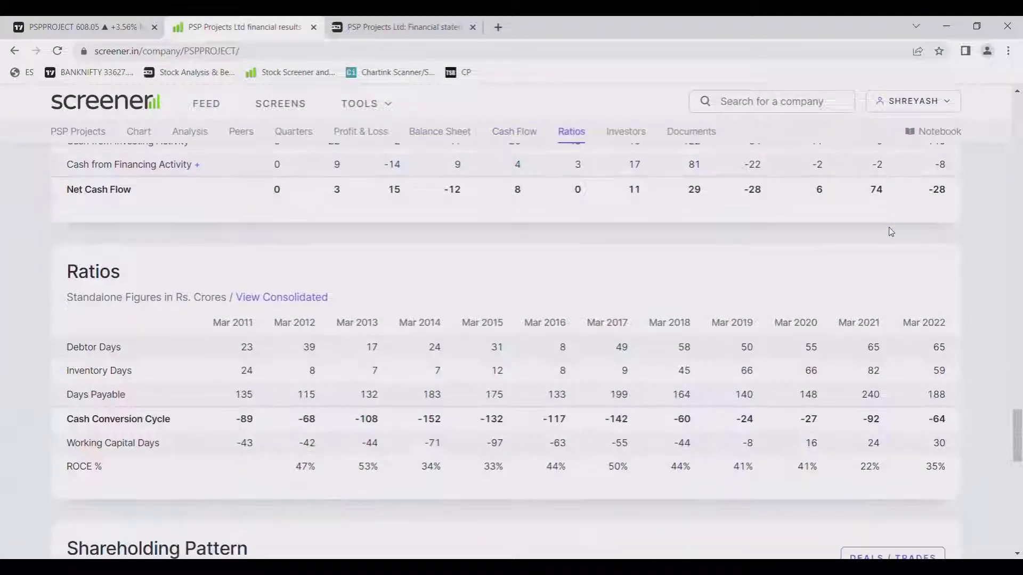
# Scroll down to the shareholding pattern, with promoters at 70.20%, and the Documents section.
pyautogui.scroll(-7, 892, 232)
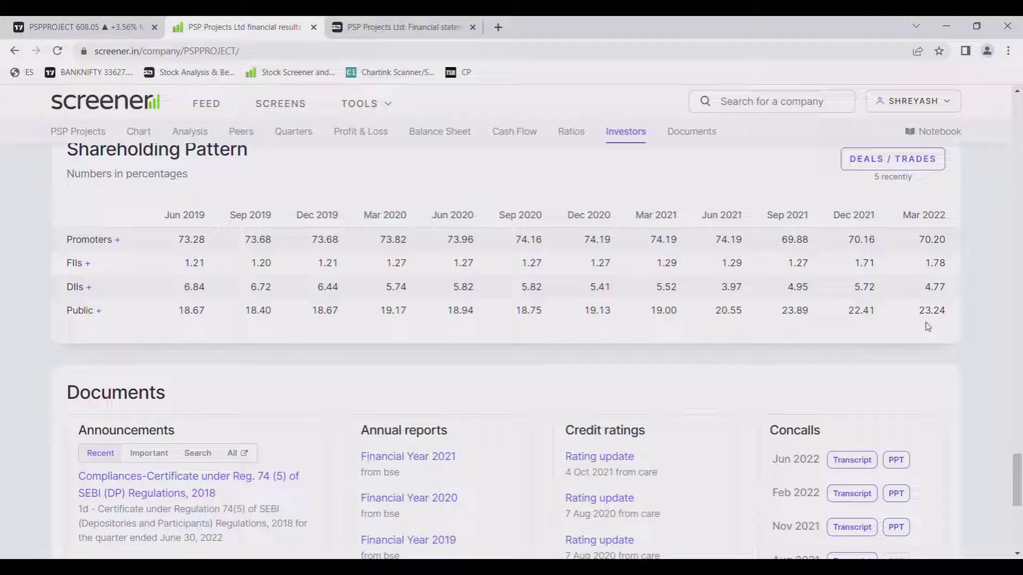
# Switch to Tickertape's PSP Projects financials, scroll to the income statement, then back to the top.
pyautogui.click(426, 32)
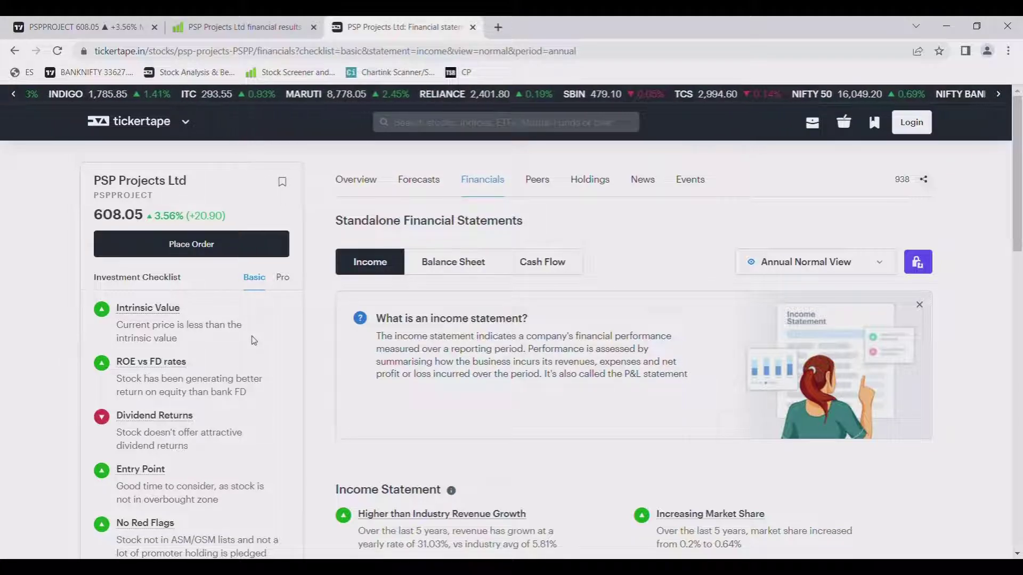
pyautogui.scroll(-3, 253, 340)
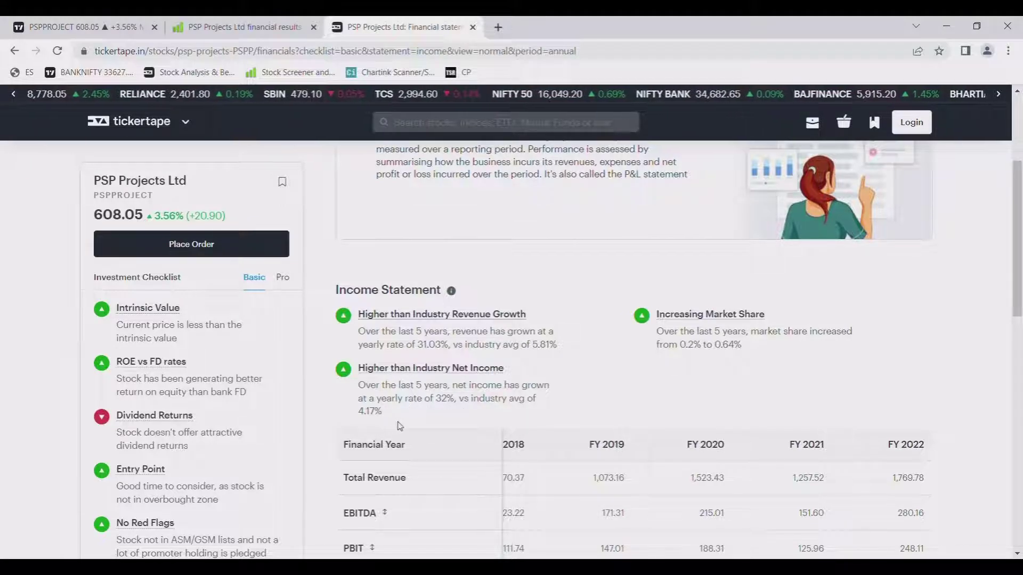
pyautogui.scroll(1, 556, 364)
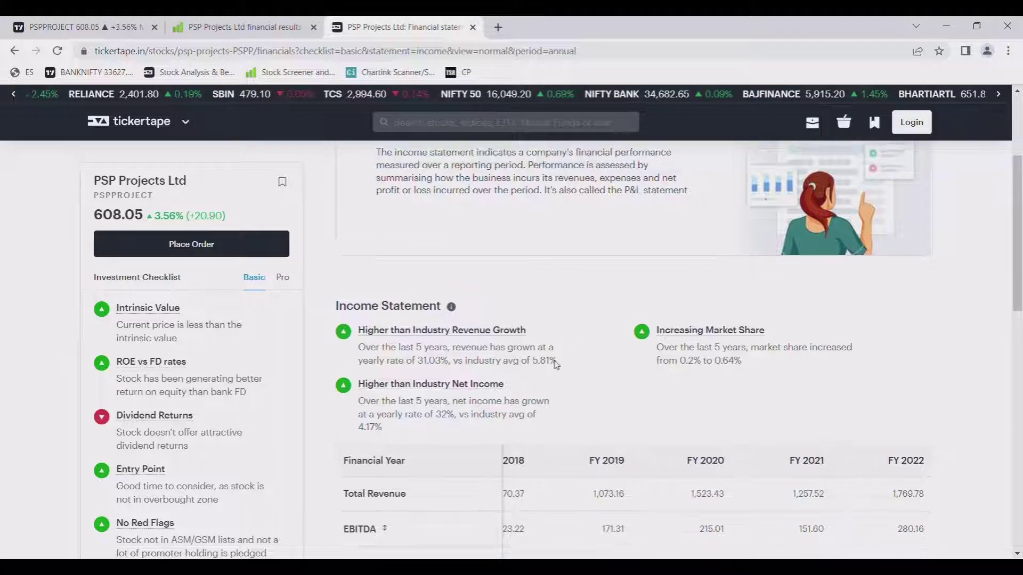
pyautogui.scroll(4, 556, 364)
# Open Tickertape's Forecasts for PSP Projects, showing a 100% buy rating from 7 analysts.
pyautogui.click(430, 184)
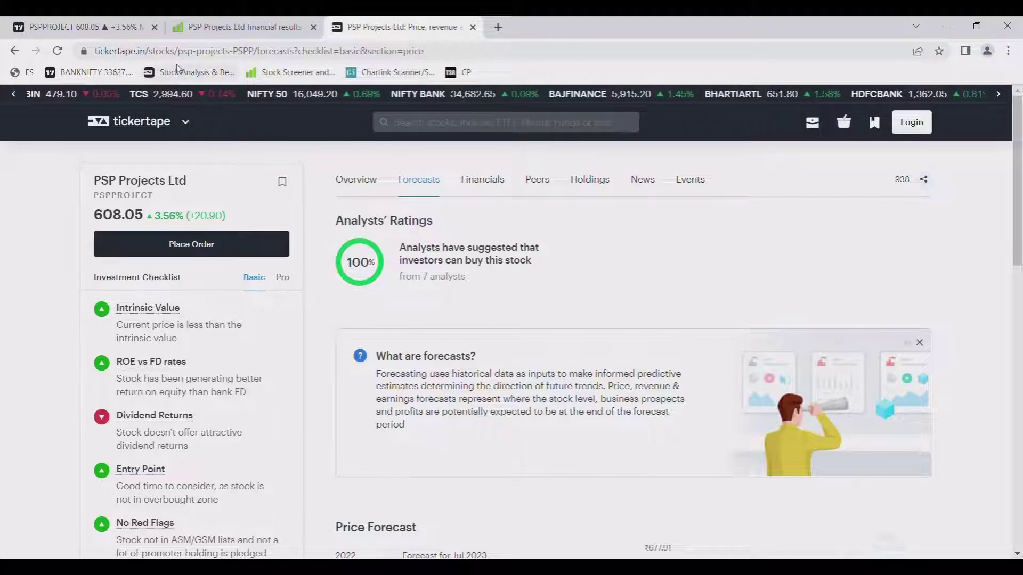
# Go back to the TradingView PSP Projects weekly chart.
pyautogui.click(92, 29)
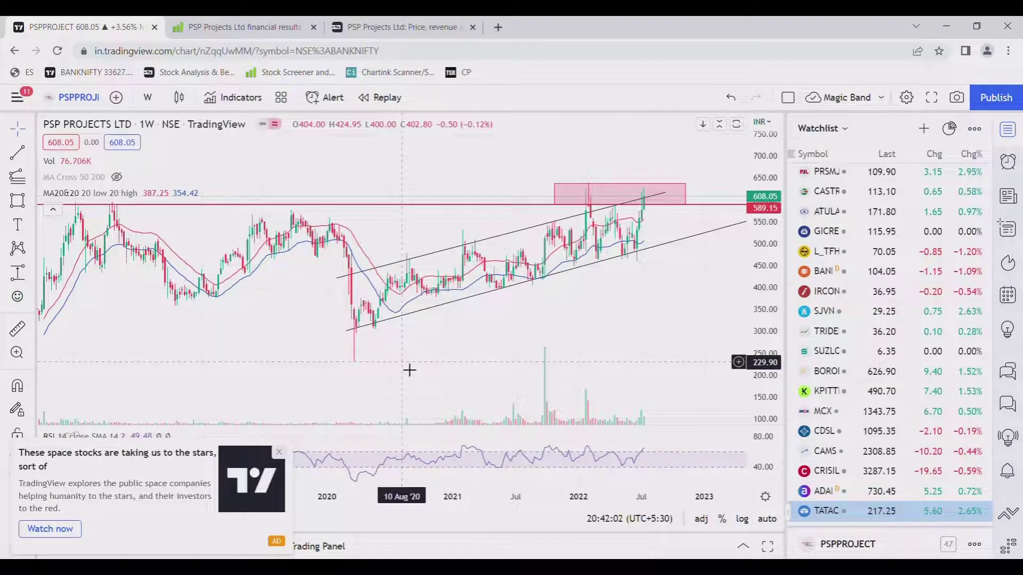
# Dismiss the promotional popup and select the pink target rectangle on the weekly chart.
pyautogui.click(280, 452)
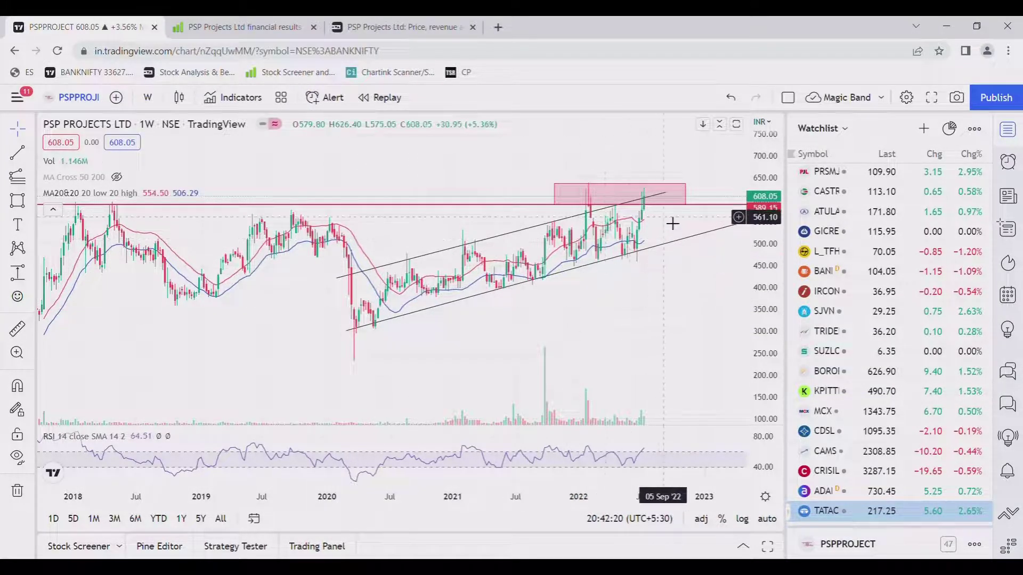
pyautogui.click(660, 208)
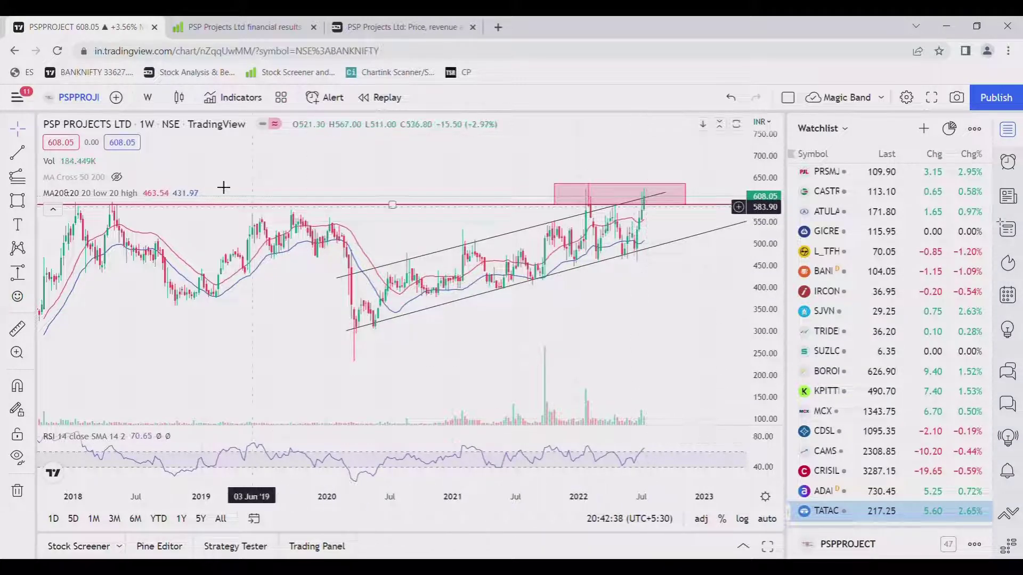
# Switch the chart to 1-month candles and zoom in on the 589.15 resistance breakout.
pyautogui.click(148, 98)
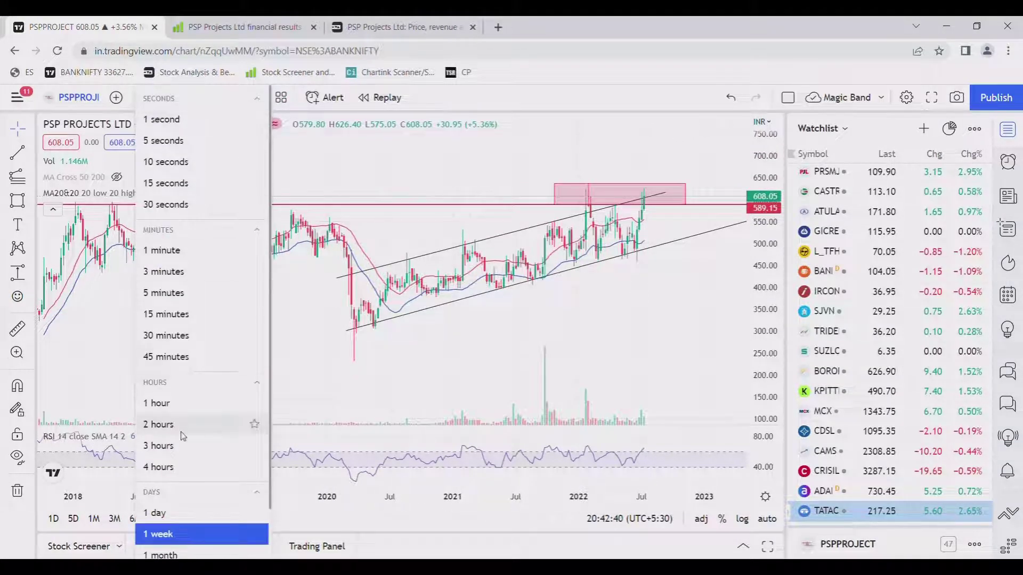
pyautogui.click(165, 555)
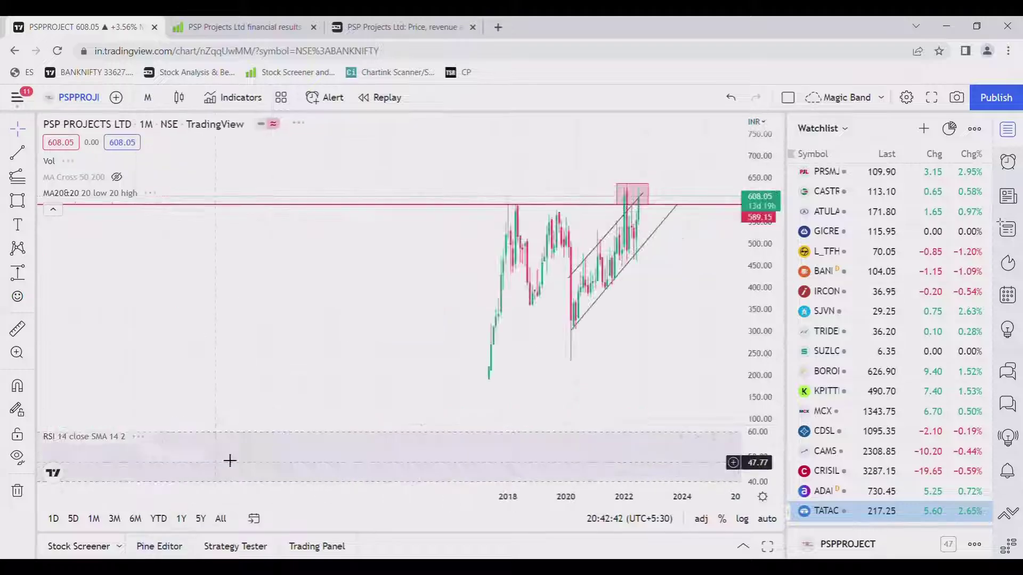
pyautogui.scroll(1, 416, 370)
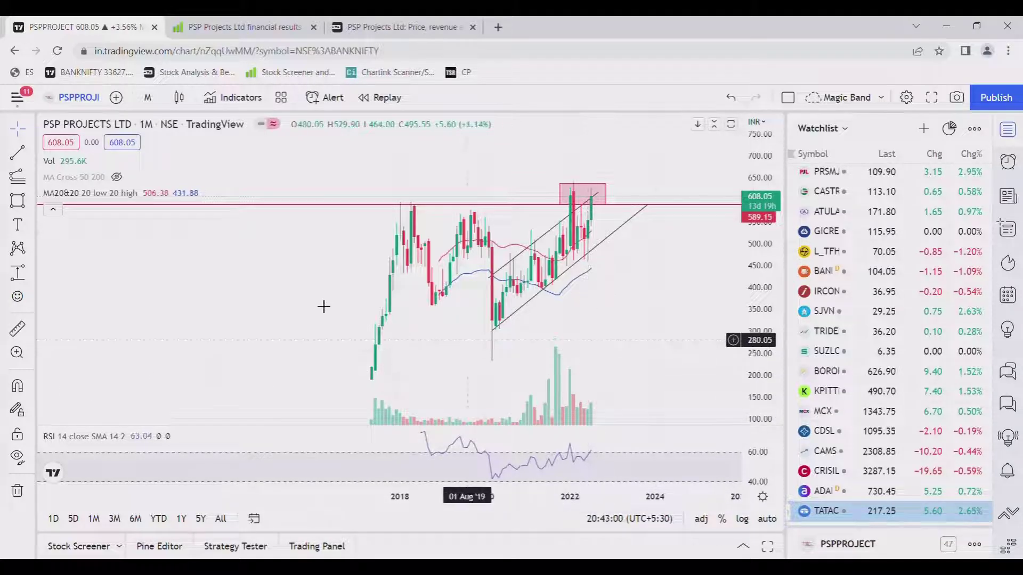
# Return to 1-week candles, rescale prices so the channel fits, and select the upper trend line.
pyautogui.click(149, 99)
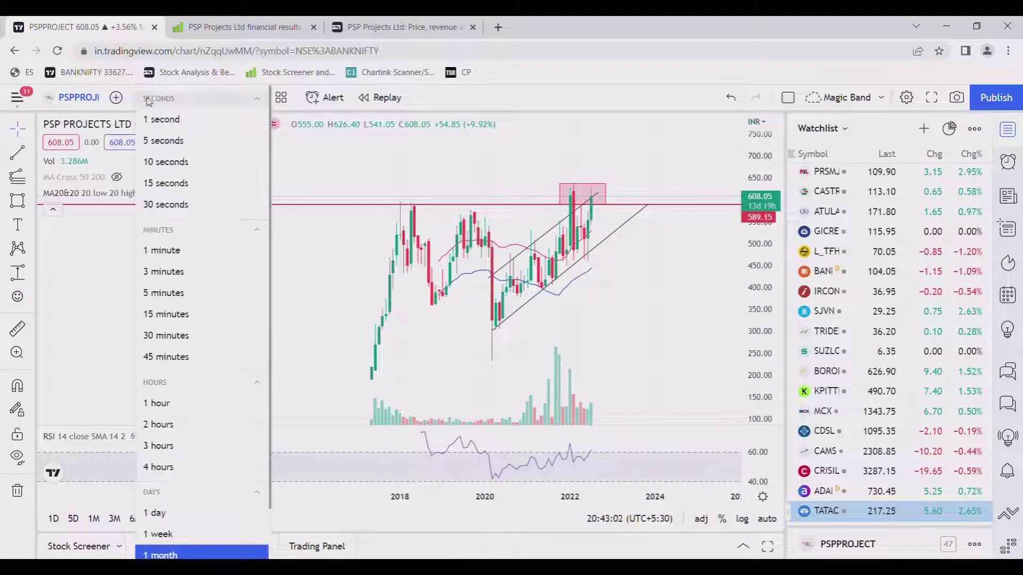
pyautogui.click(162, 533)
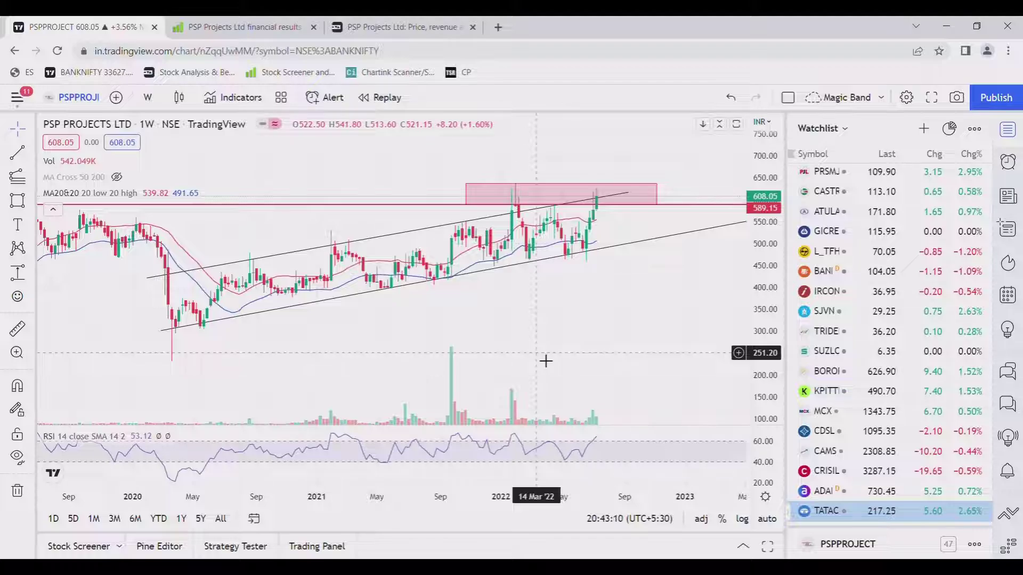
pyautogui.moveTo(763, 290); pyautogui.dragTo(763, 309)
pyautogui.click(598, 205)
# Draw a trial Short Position at the latest bar, adjusting its target and raising its stop-loss.
pyautogui.click(80, 289)
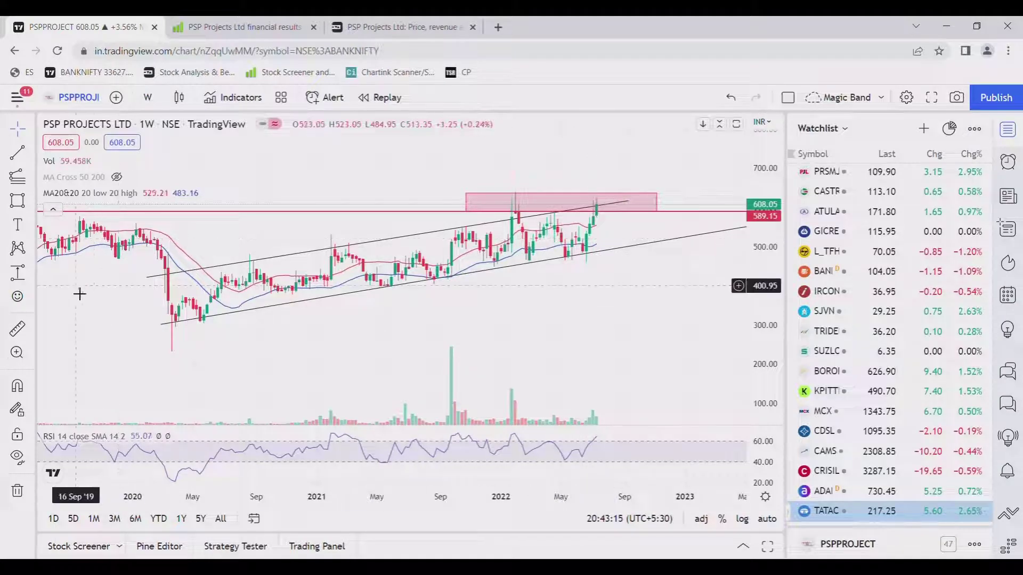
pyautogui.click(32, 276)
pyautogui.click(80, 302)
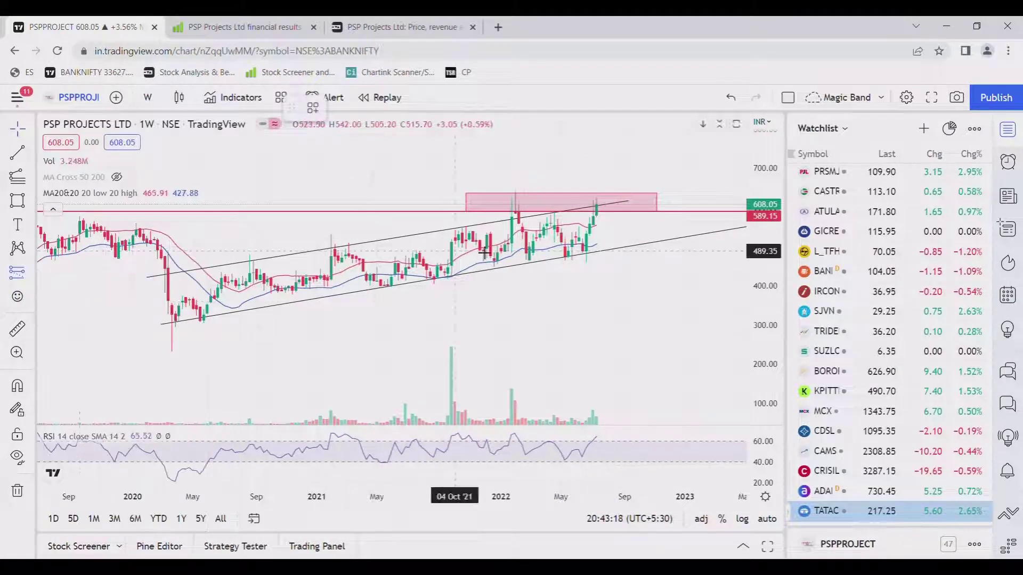
pyautogui.click(607, 215)
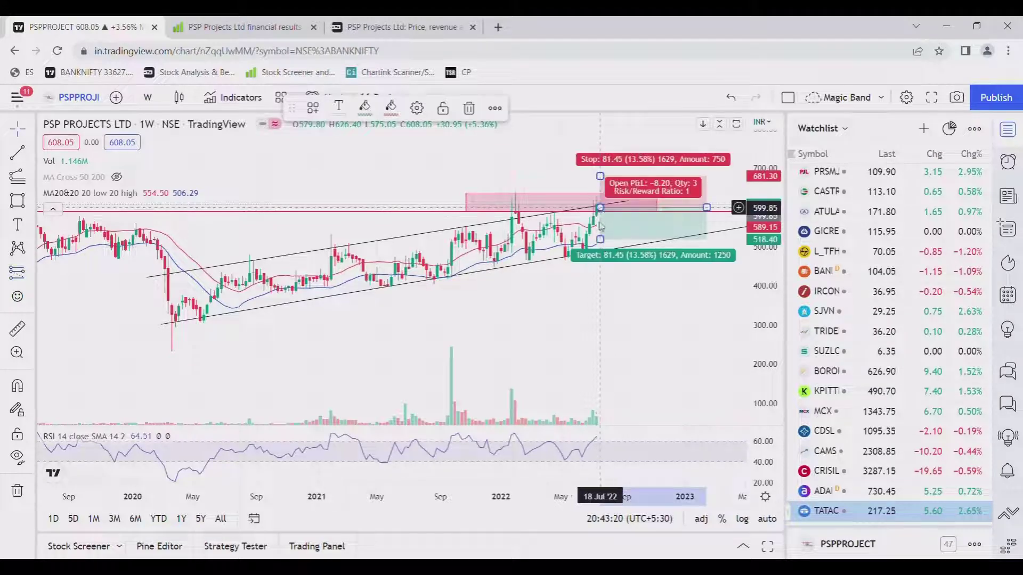
pyautogui.moveTo(597, 256); pyautogui.dragTo(599, 251)
pyautogui.moveTo(601, 179); pyautogui.dragTo(600, 155)
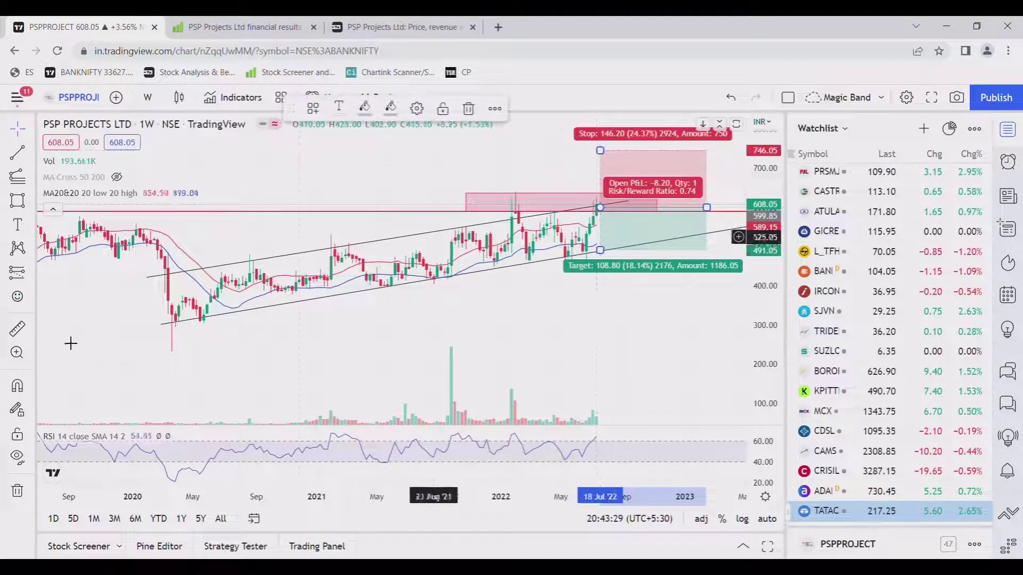
# Place another trial position drawing, delete it, then pick the Long Position tool.
pyautogui.click(30, 274)
pyautogui.click(91, 298)
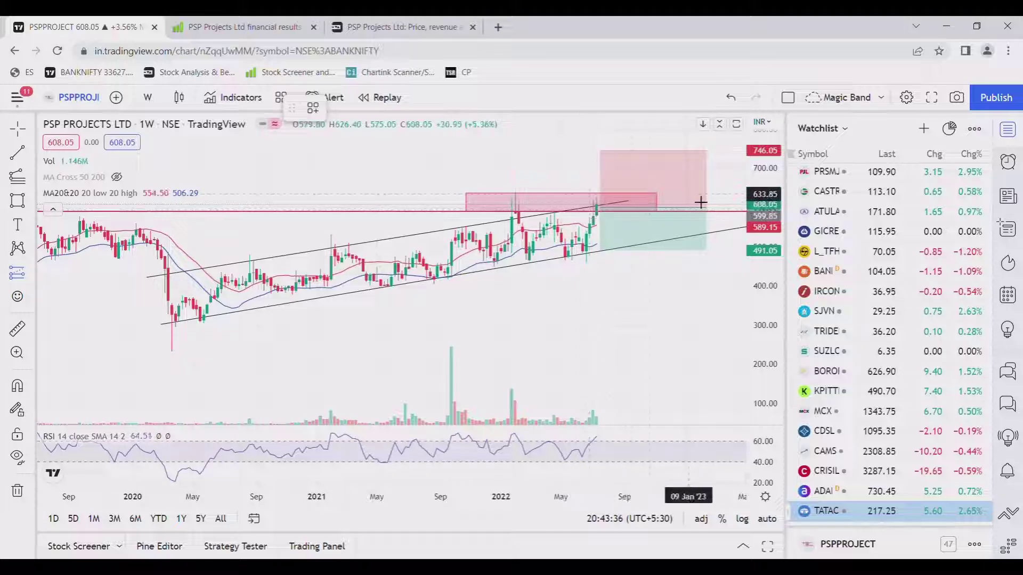
pyautogui.click(660, 210)
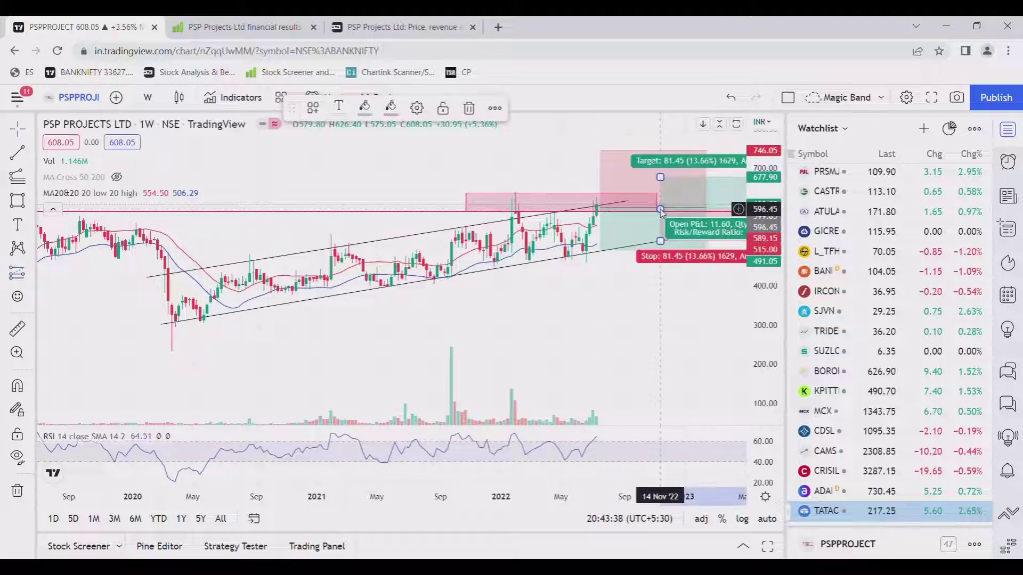
pyautogui.click(661, 212)
pyautogui.click(662, 213)
pyautogui.press('Delete')
pyautogui.click(18, 275)
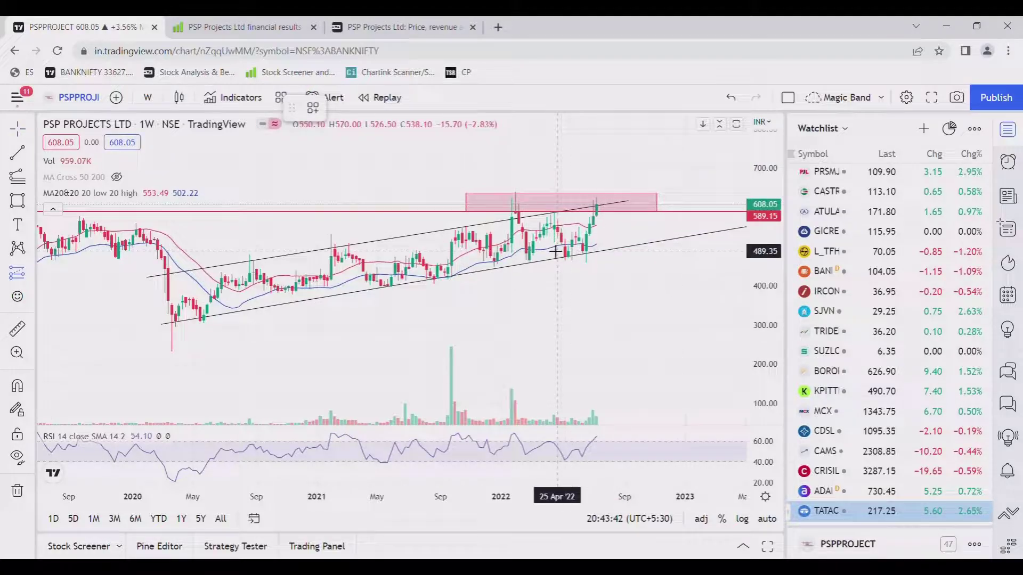
# Place a long position on the last weekly bar at entry 608.05, with target raised to 725.65 and stop 491.05.
pyautogui.click(601, 205)
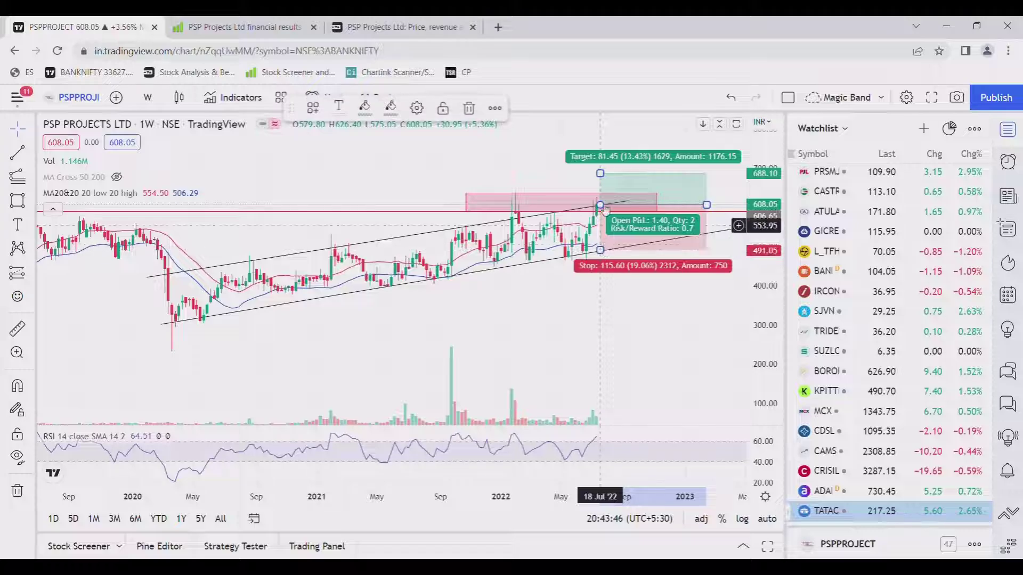
pyautogui.moveTo(601, 174); pyautogui.dragTo(603, 163)
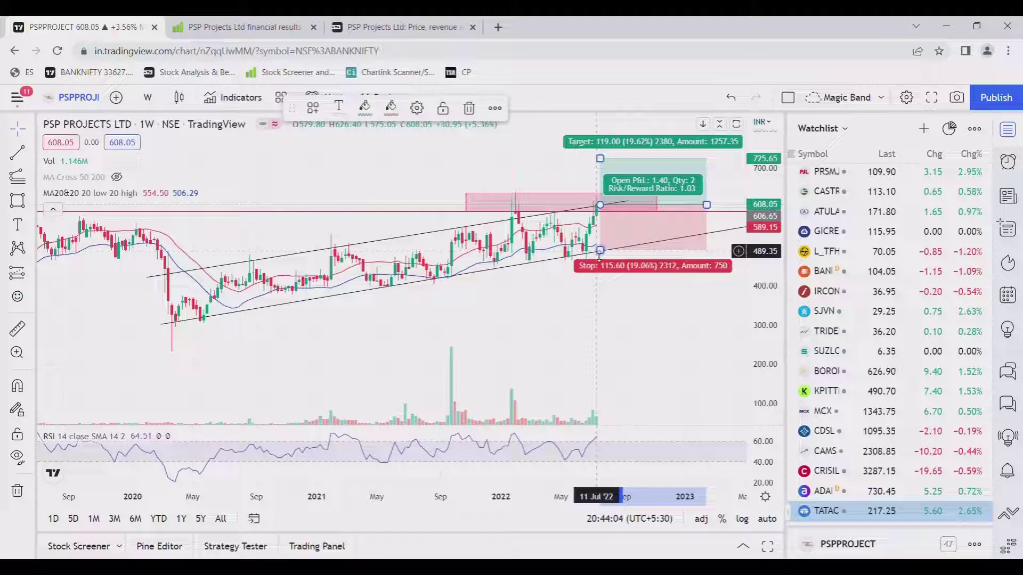
pyautogui.click(523, 196)
pyautogui.click(518, 201)
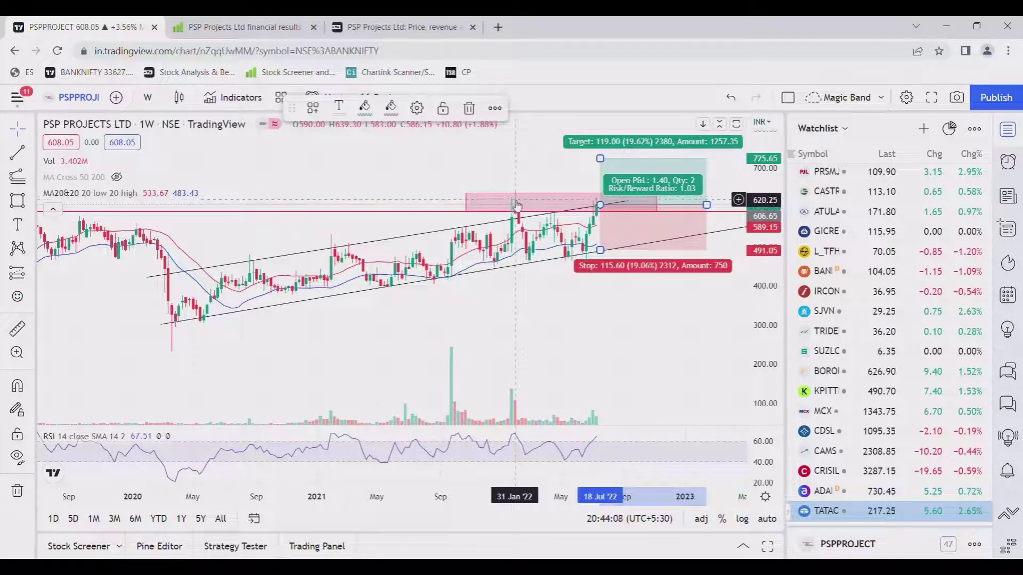
pyautogui.click(519, 198)
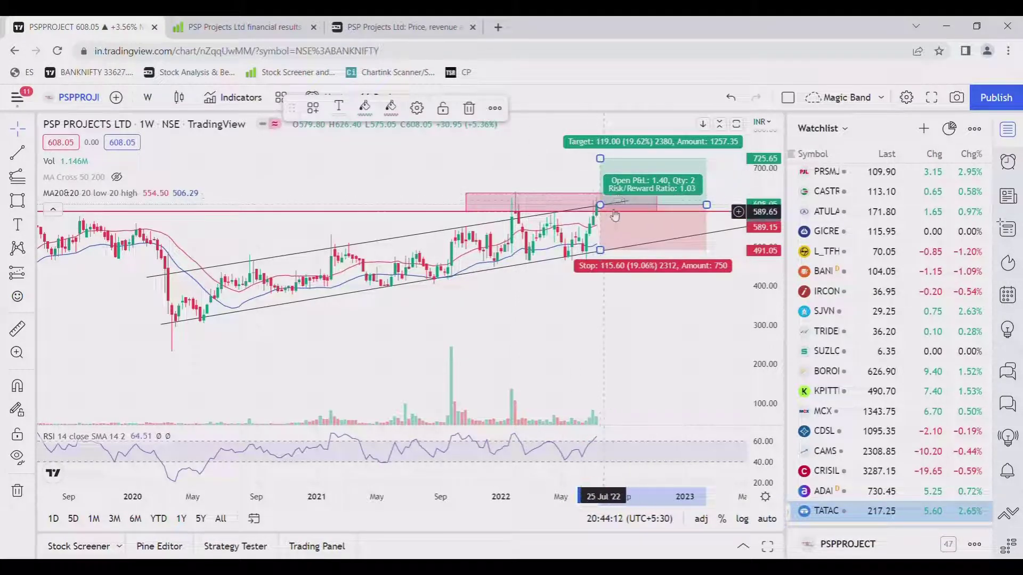
pyautogui.click(520, 198)
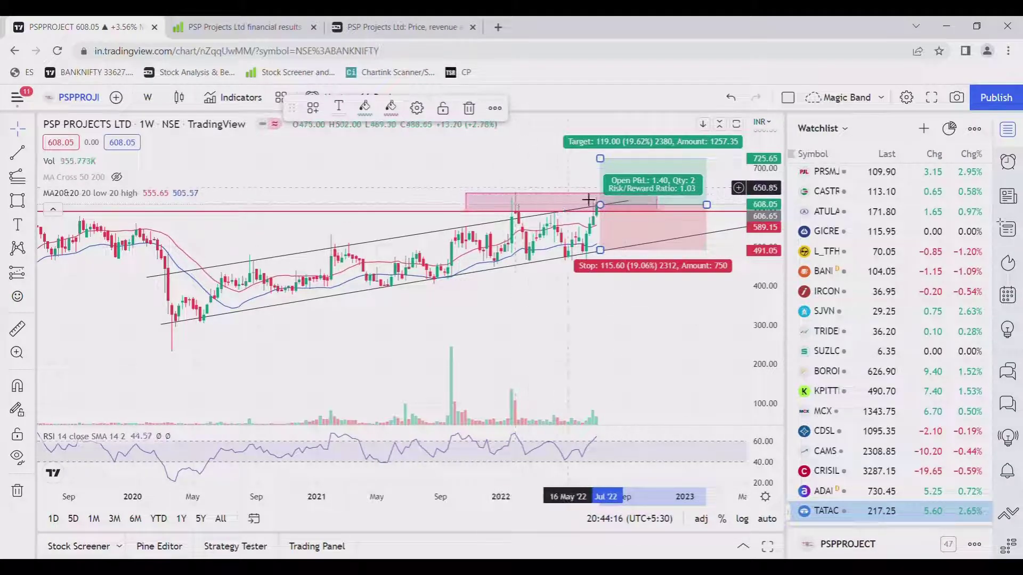